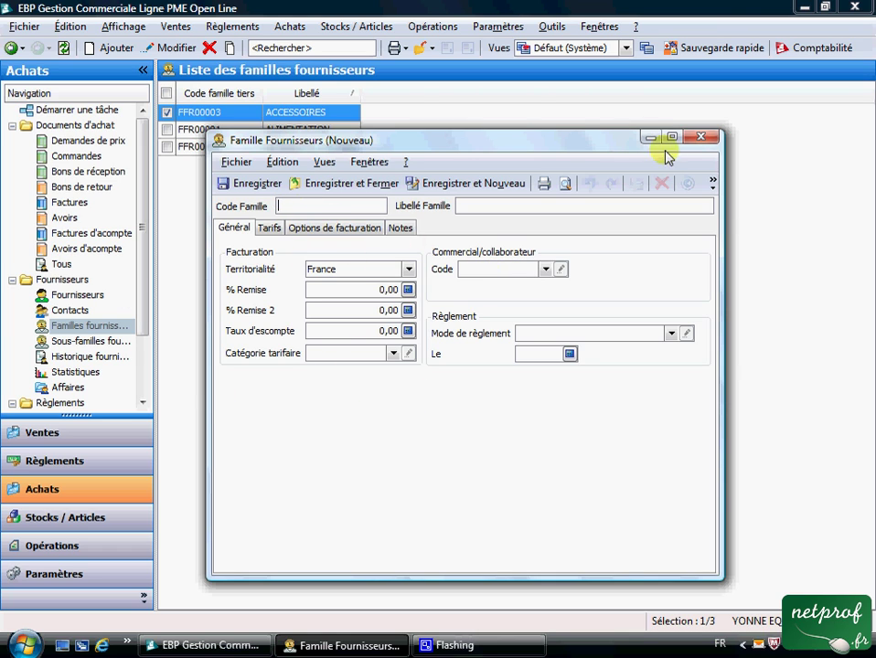
Step: Close the blank supplier family form and open the record of supplier FR00001 ETHIQUABLE from the supplier list
click(698, 138)
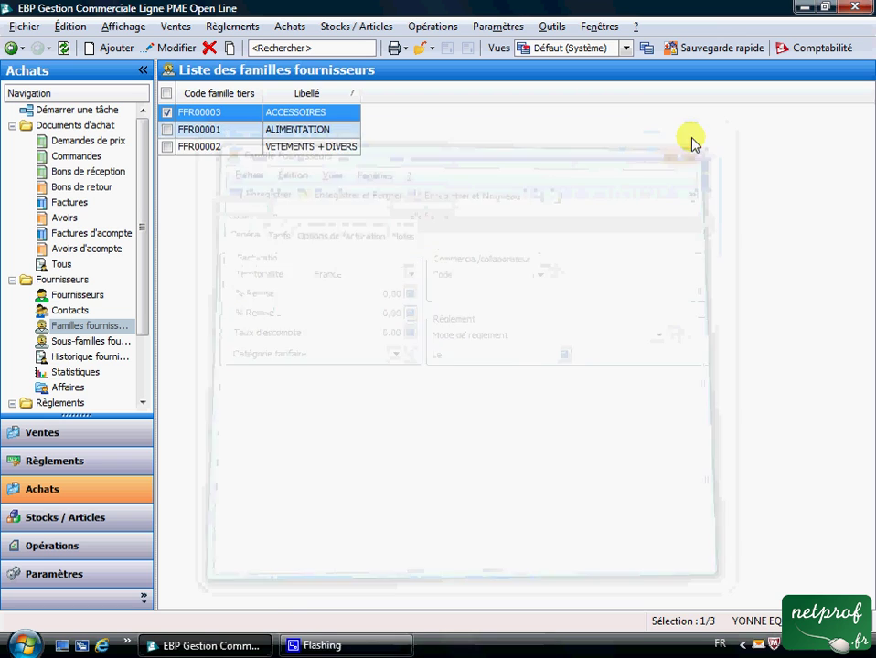
click(11, 49)
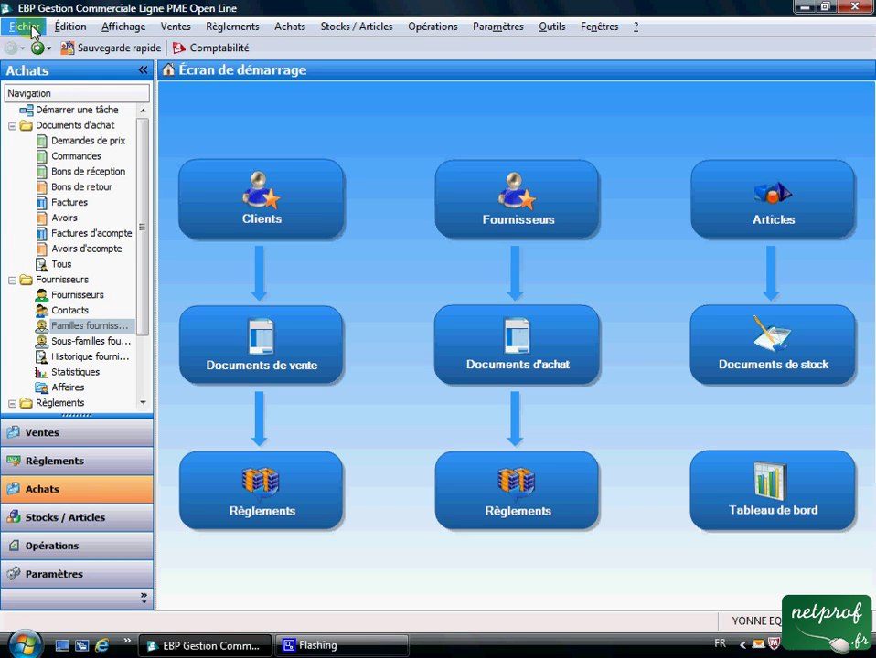
click(304, 30)
mouse_move(313, 86)
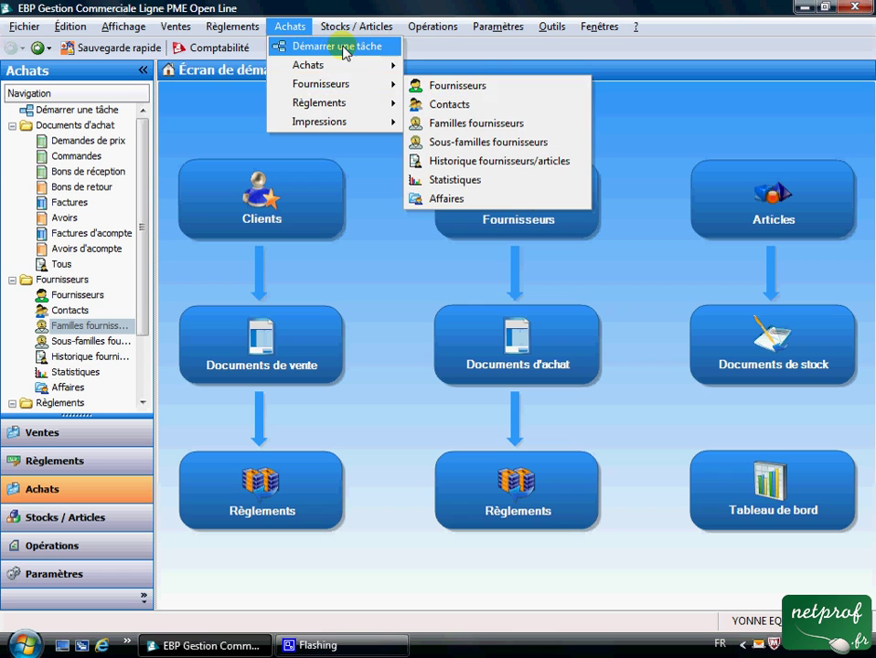
click(293, 26)
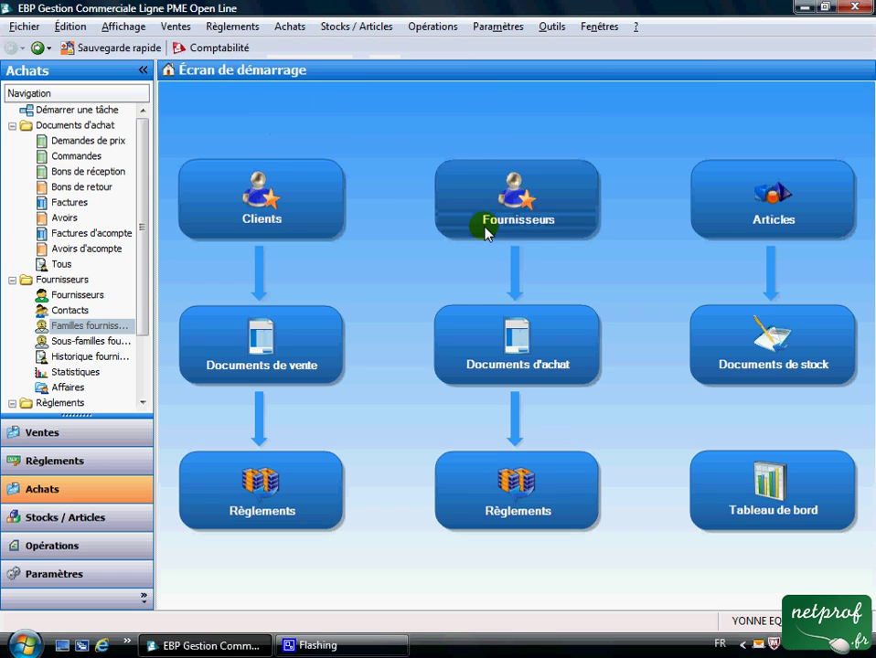
click(533, 186)
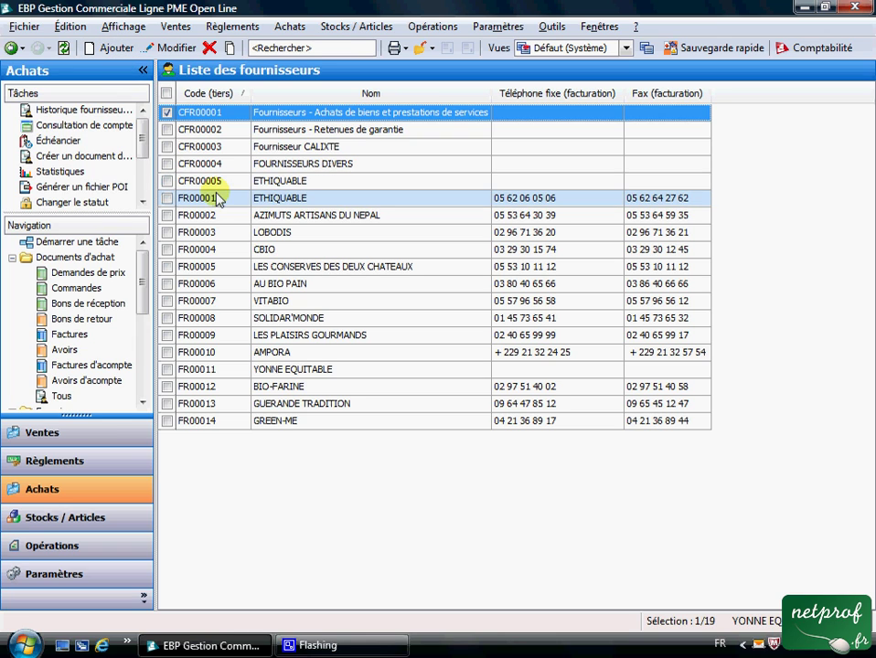
click(259, 197)
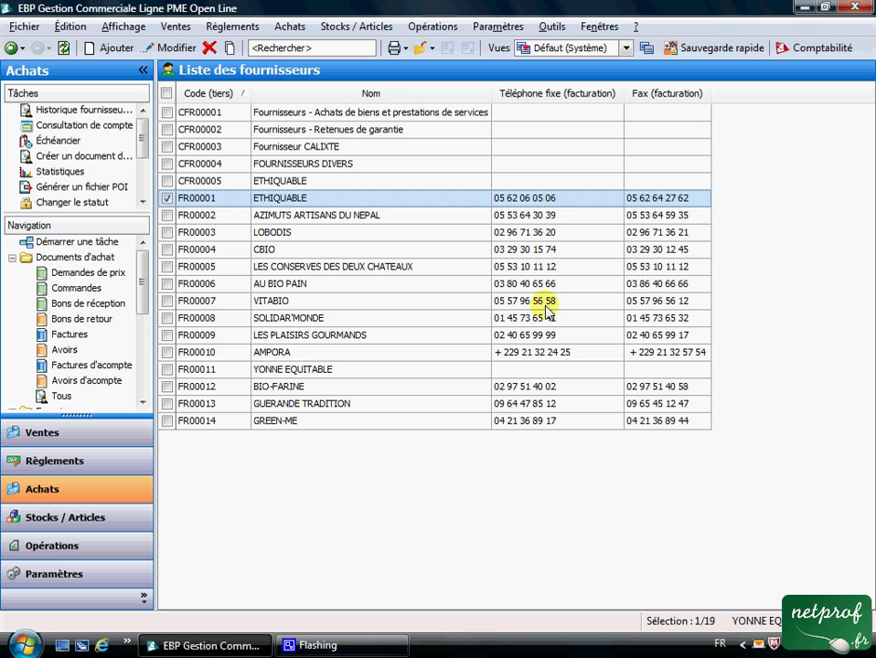
key(Return)
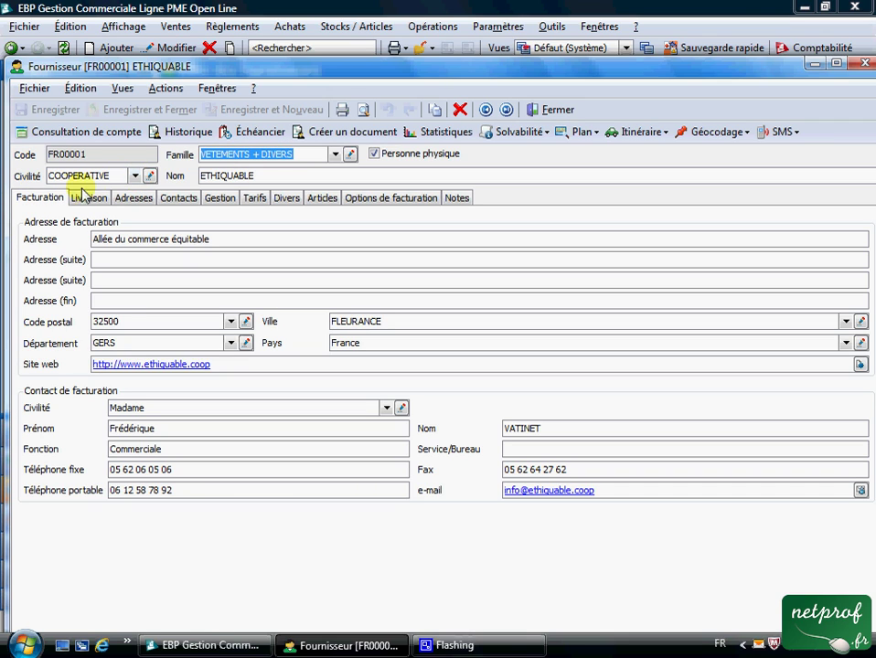
Step: Examine the ETHIQUABLE supplier's title choices and its billing, delivery, address, contact and management details
click(136, 177)
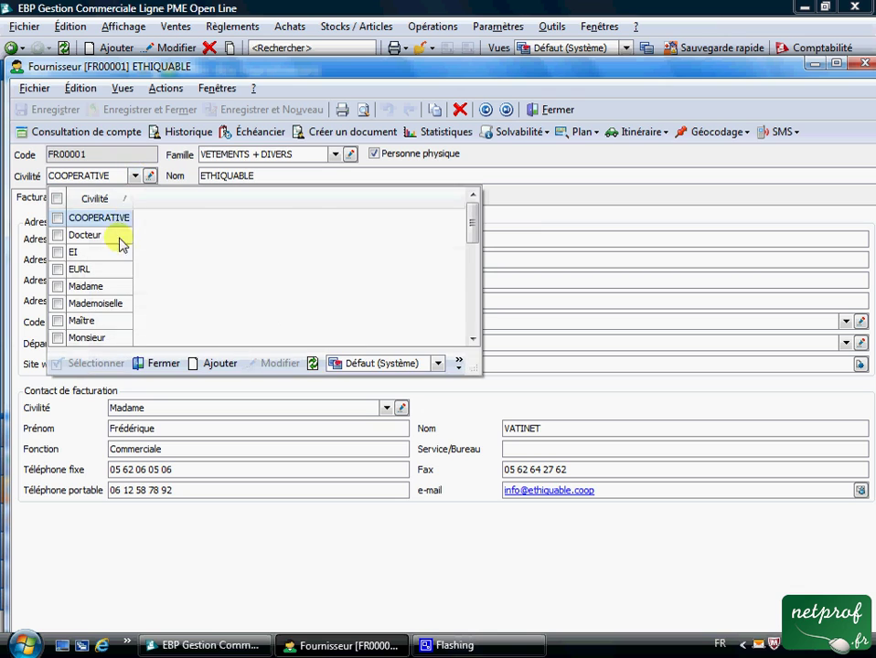
click(120, 179)
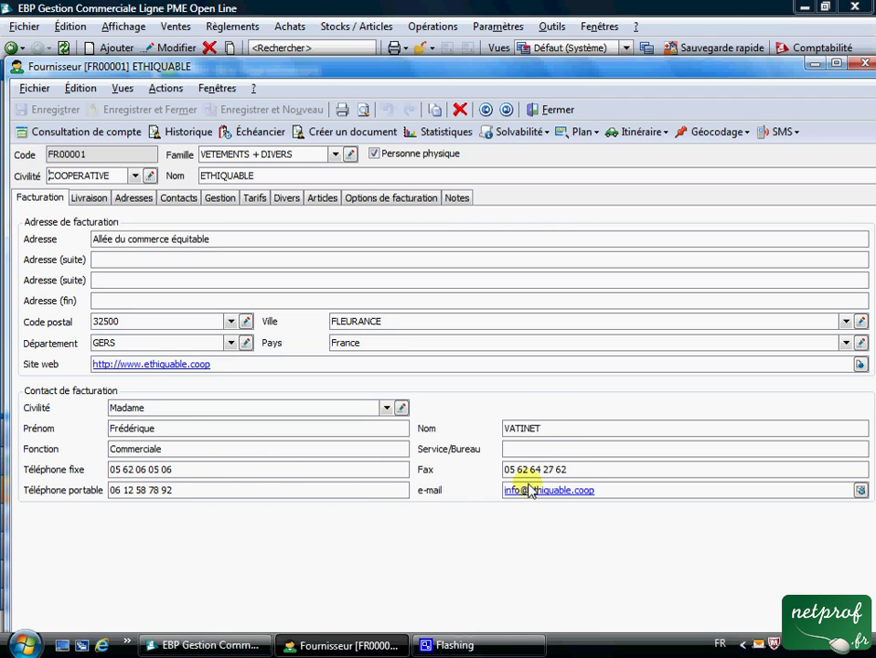
click(89, 198)
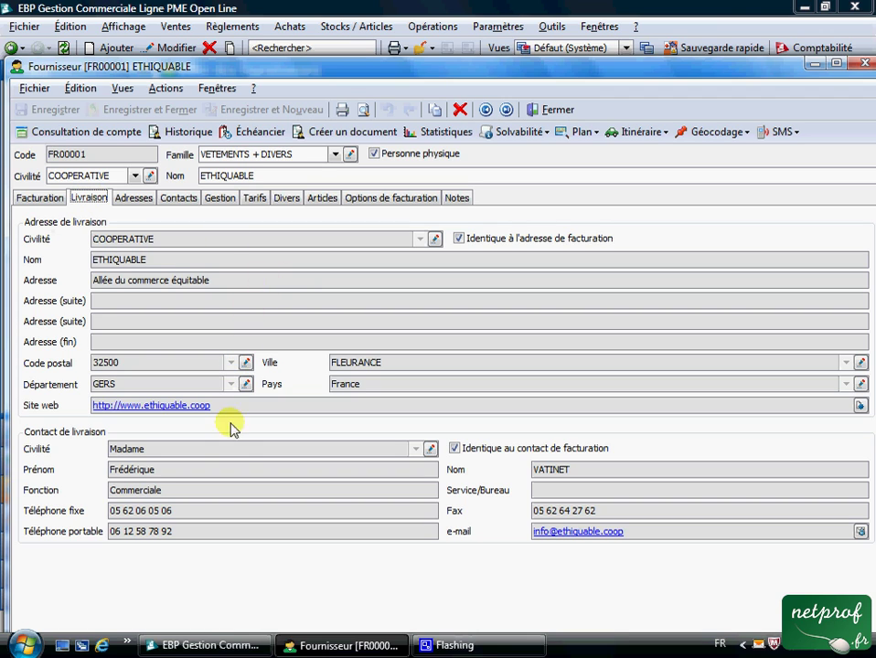
click(40, 198)
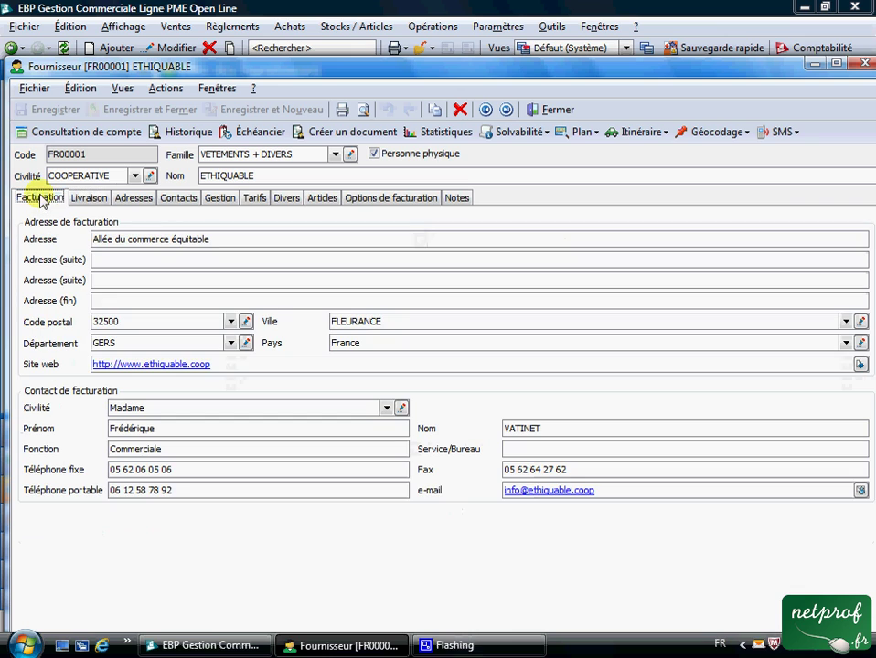
click(135, 203)
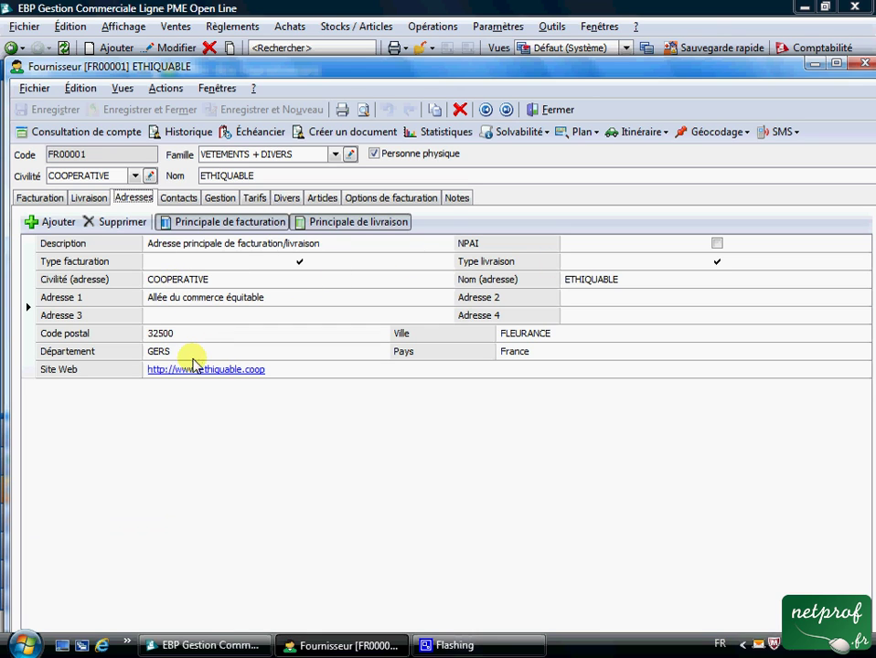
click(179, 198)
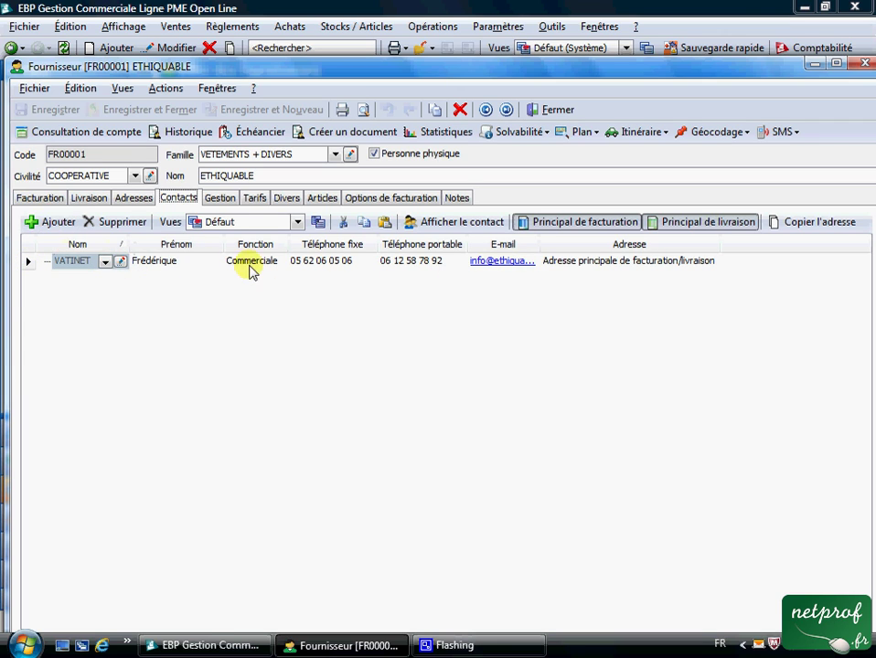
click(219, 199)
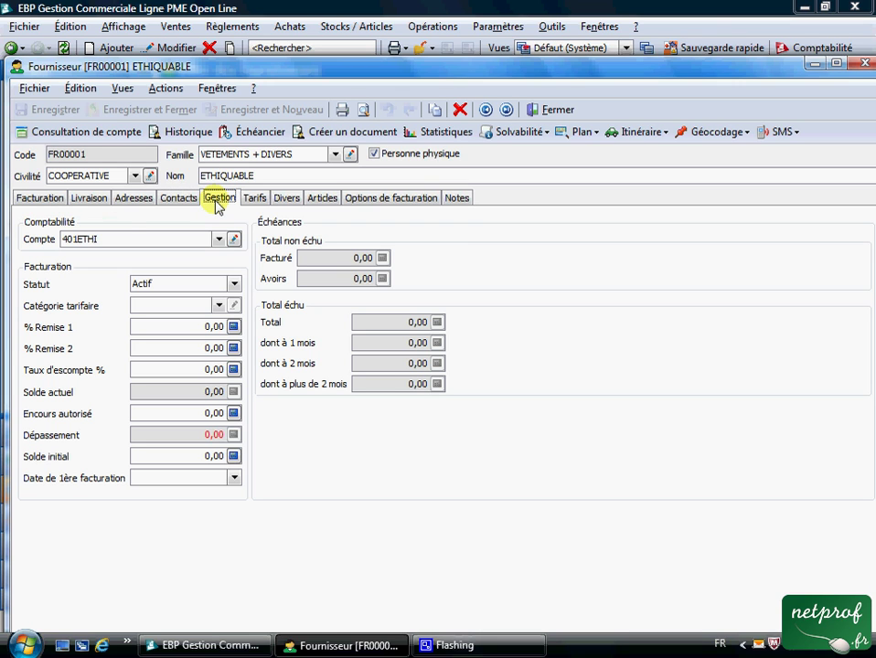
click(98, 241)
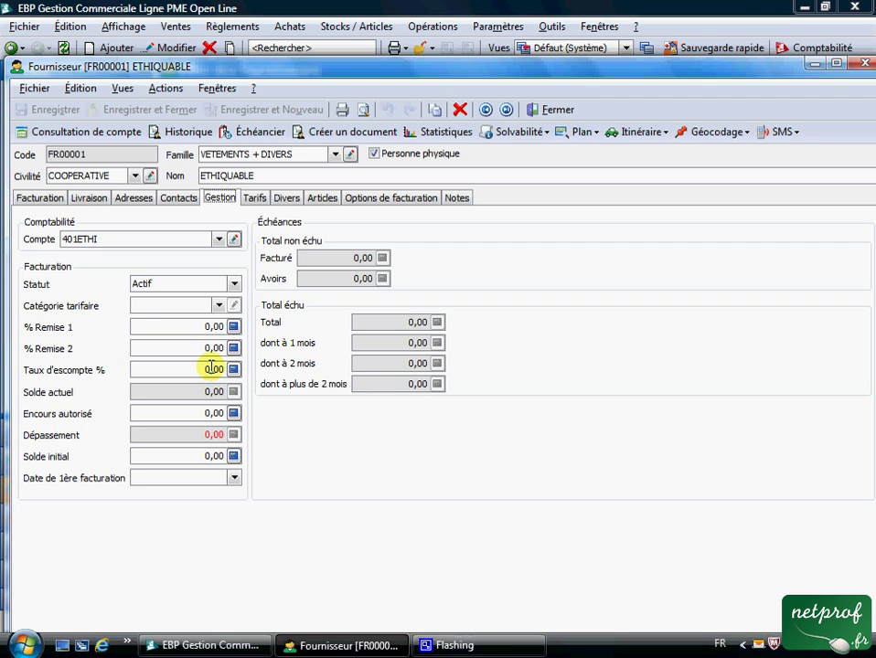
Step: Add a new tariff to the ETHIQUABLE supplier record
click(257, 199)
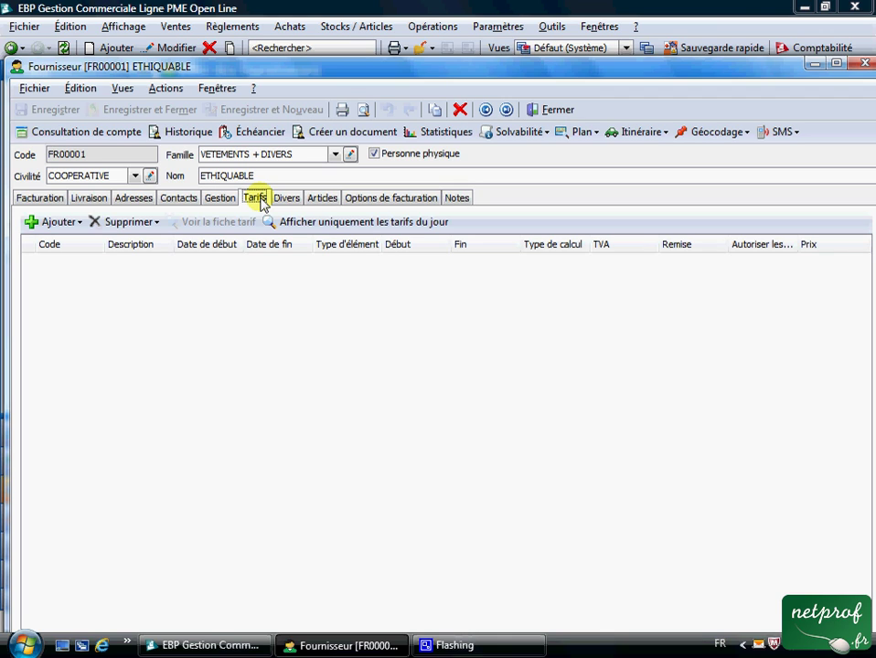
click(79, 222)
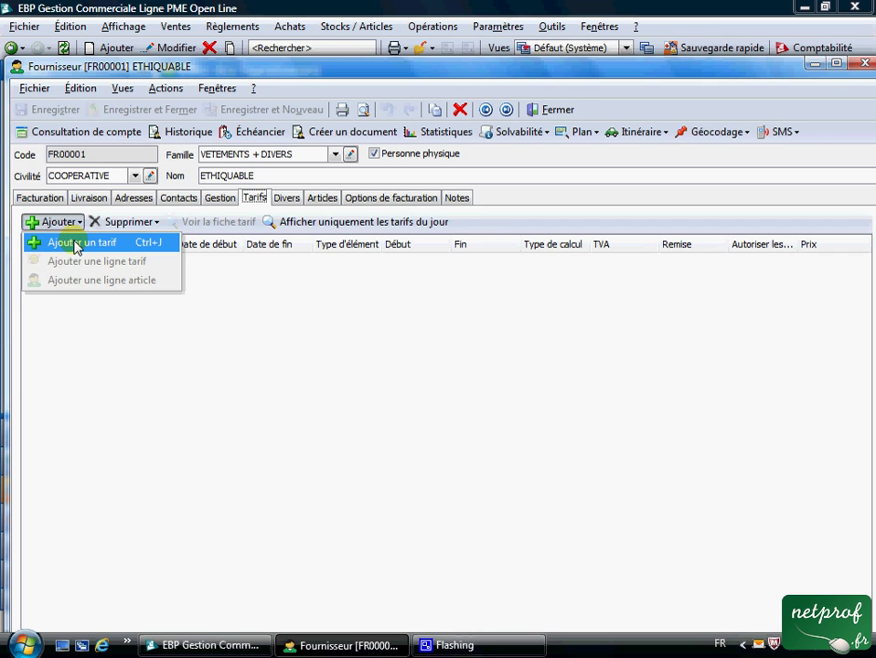
click(76, 244)
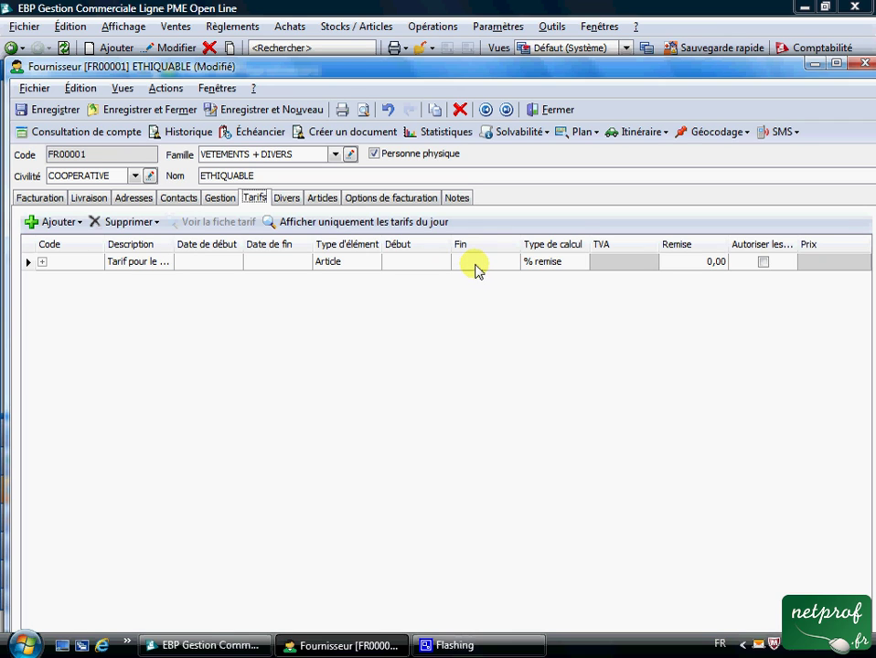
Step: Review the supplier's payment method choices, miscellaneous company details and linked articles, and return to the billing details
click(287, 198)
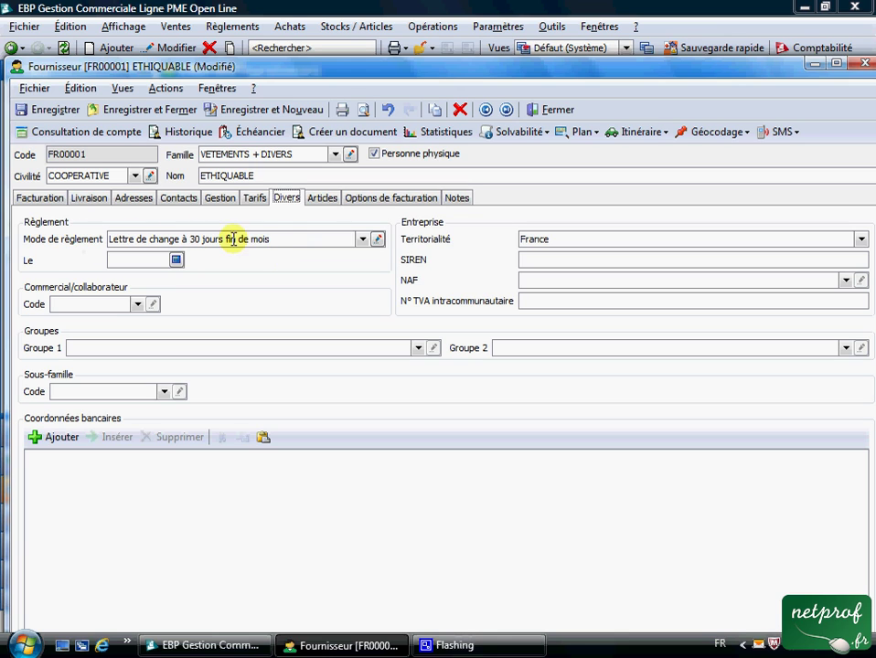
click(363, 239)
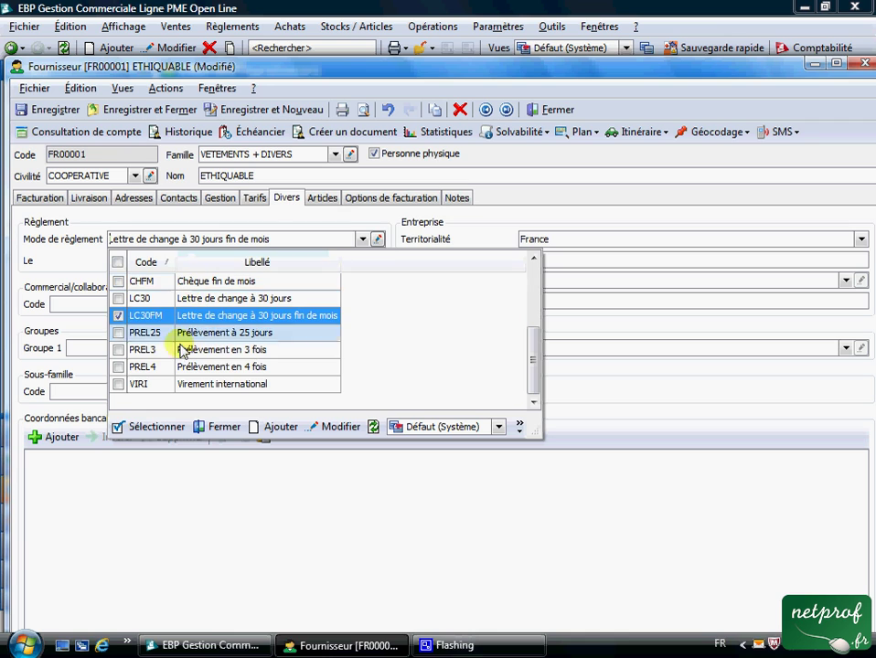
click(363, 239)
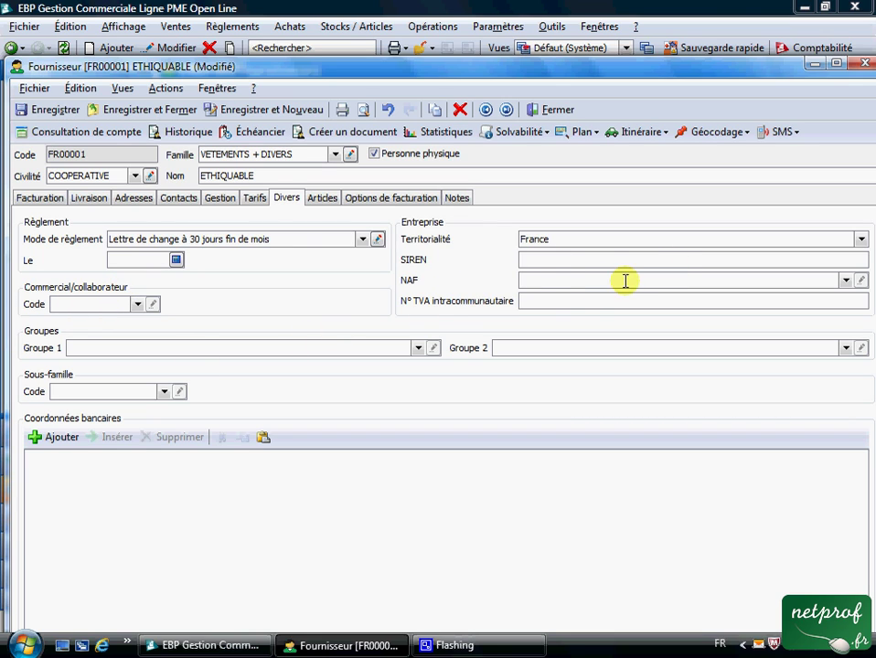
click(324, 199)
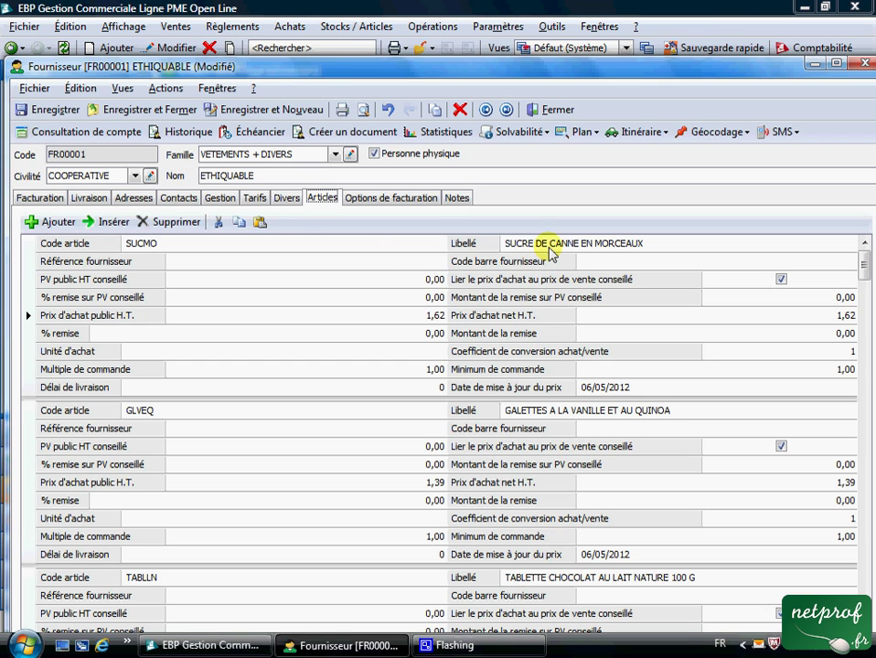
mouse_move(861, 264)
mouse_down()
mouse_move(869, 334)
mouse_move(869, 261)
mouse_up()
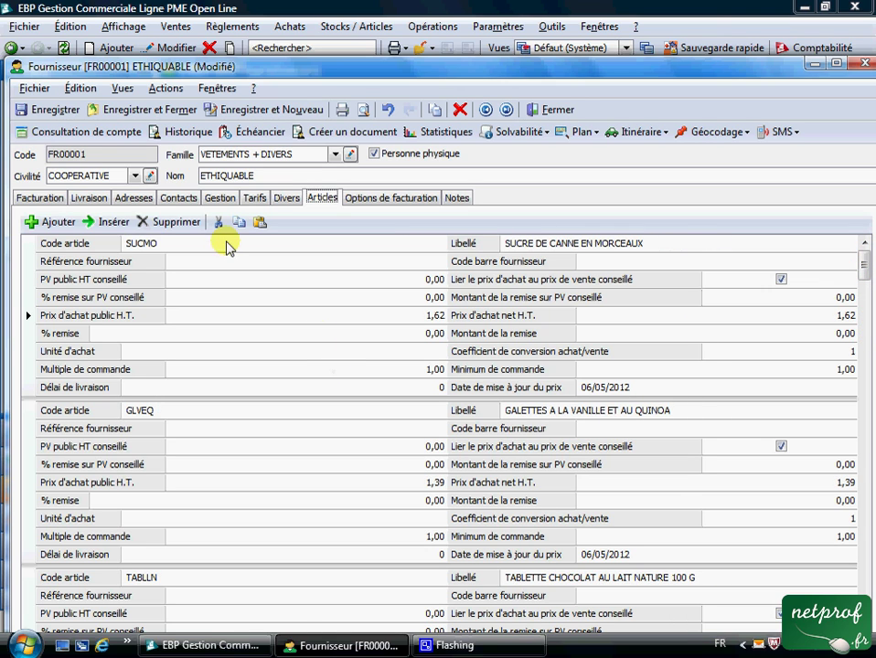
click(40, 199)
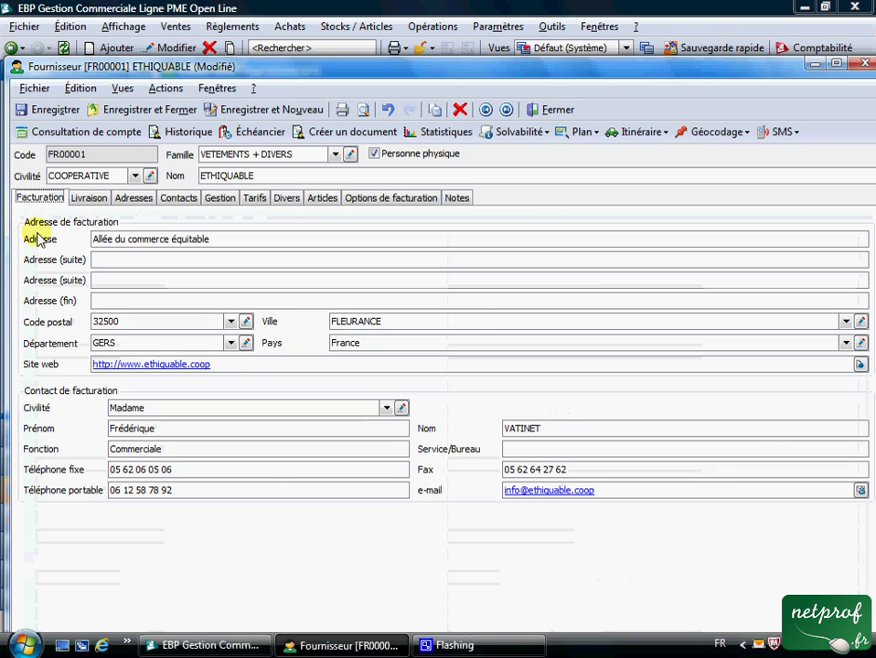
click(335, 156)
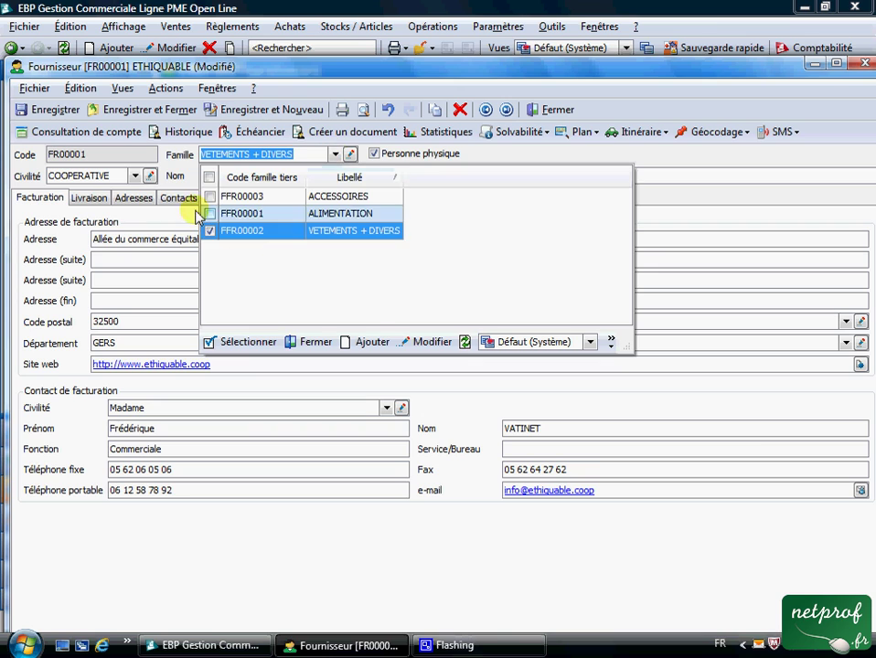
click(210, 214)
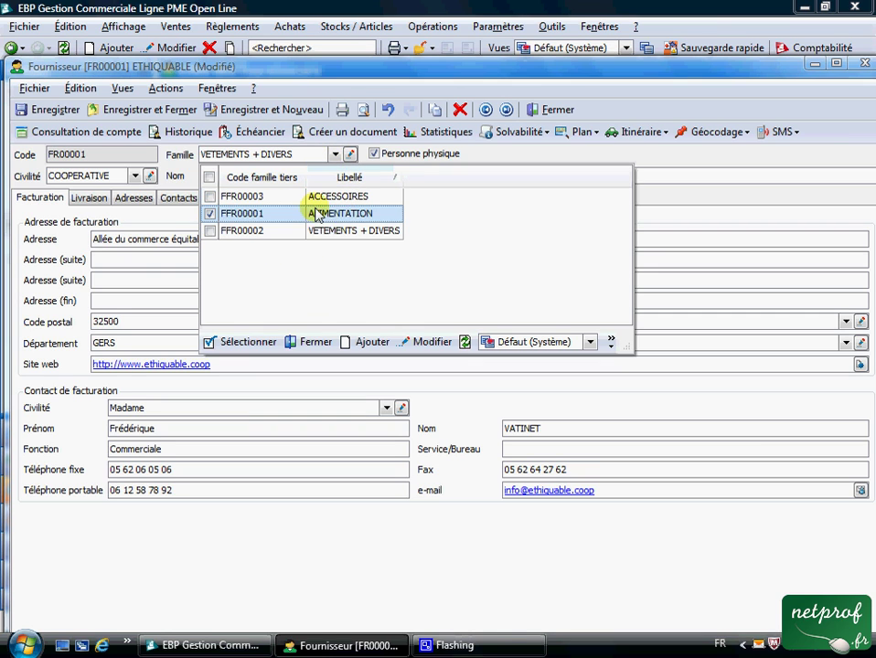
click(309, 342)
Step: Set the supplier's family to ALIMENTATION and accept applying the family's parameters to the supplier record
click(335, 155)
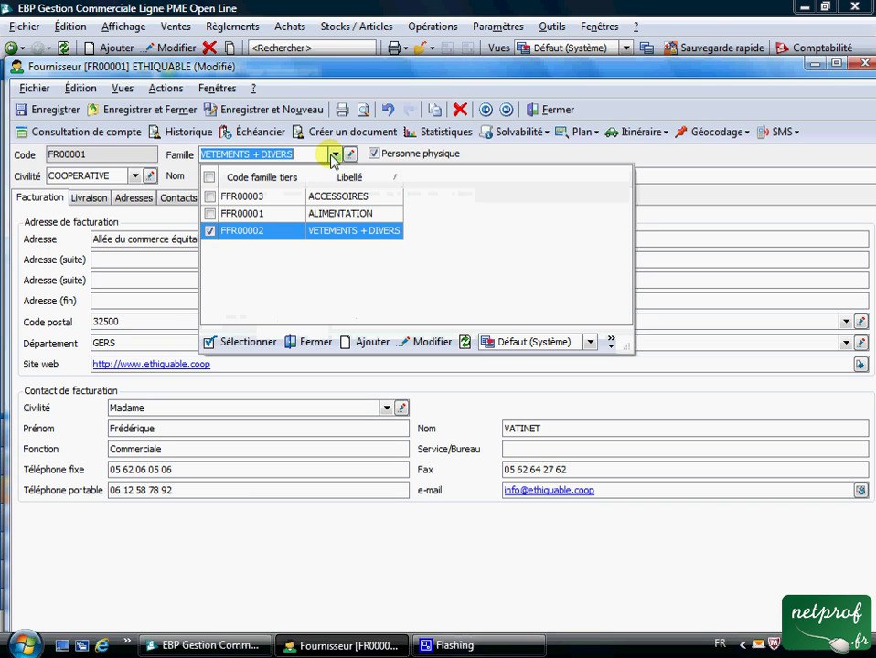
click(227, 215)
click(228, 216)
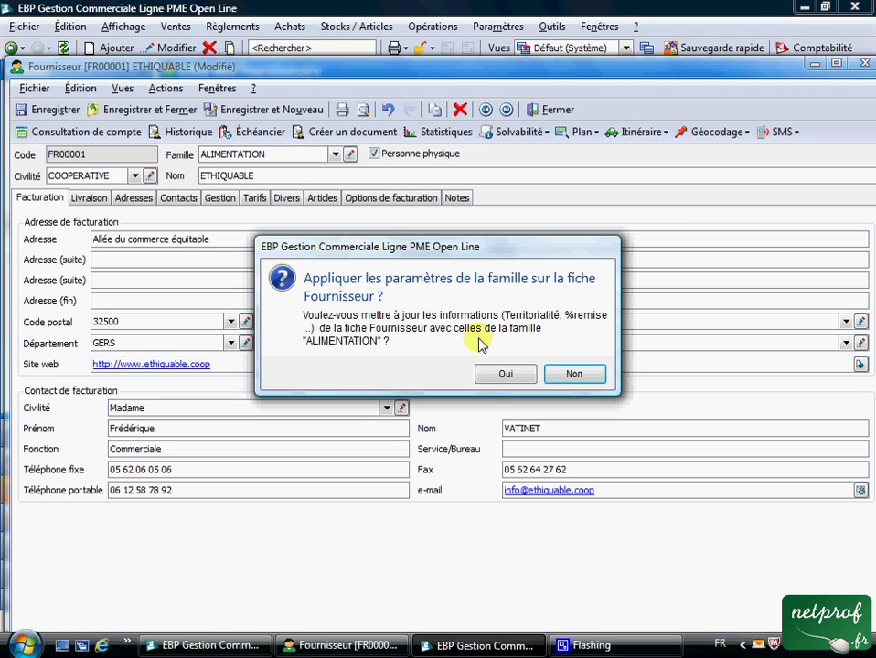
click(507, 375)
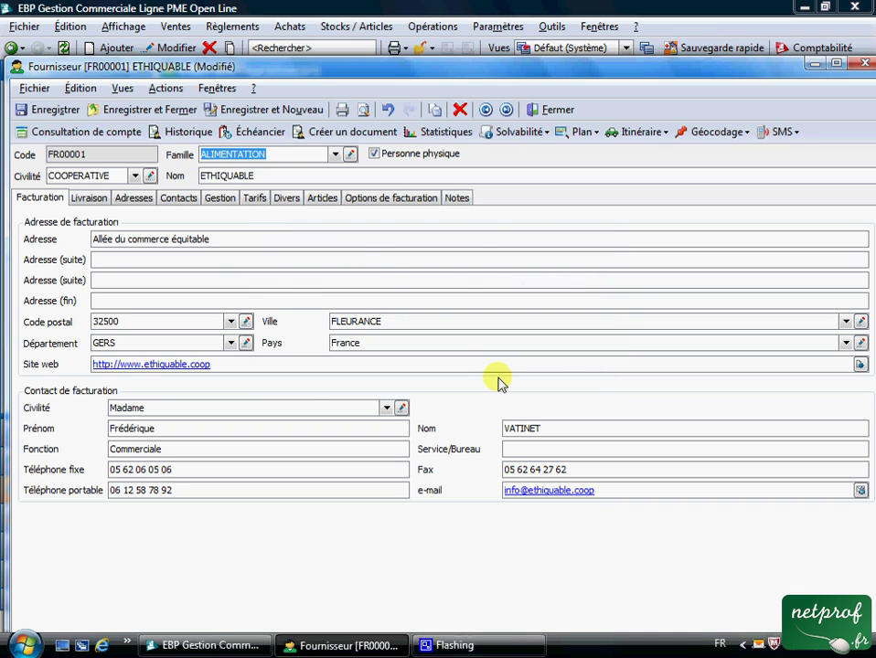
Step: Check the supplier's management and tariff details, and set its payment method to "Lettre de change à 30 jours"
click(217, 198)
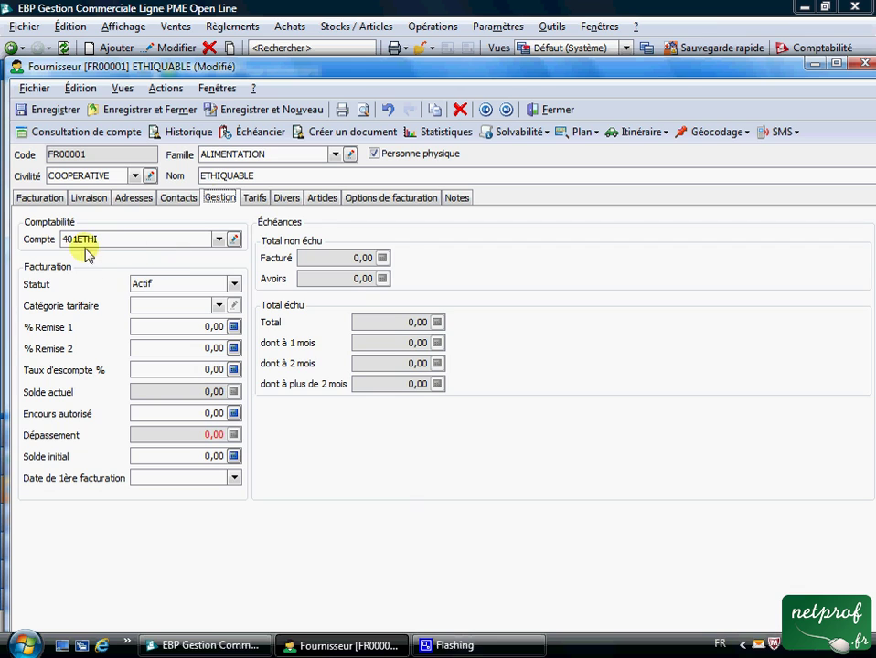
click(257, 200)
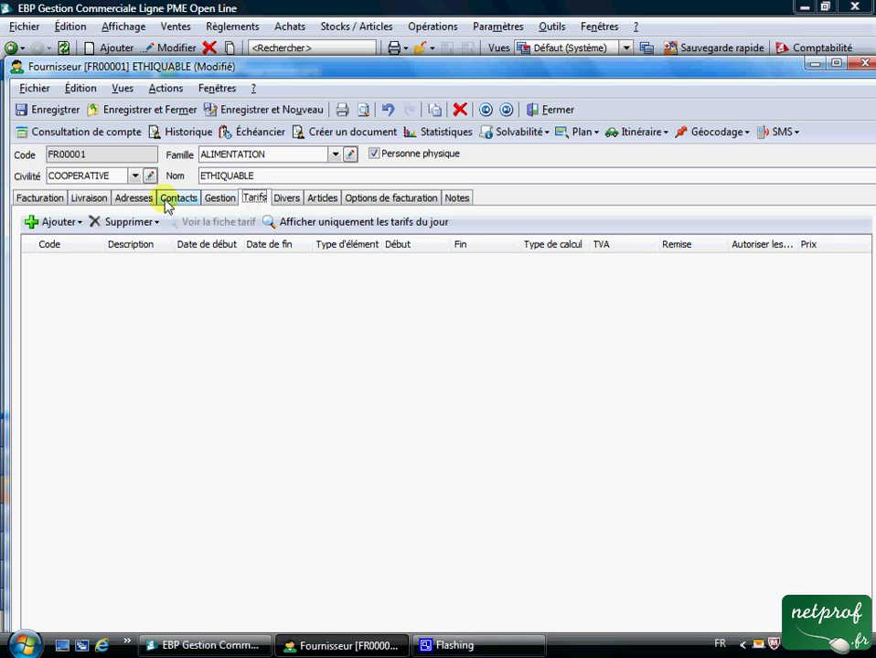
click(292, 201)
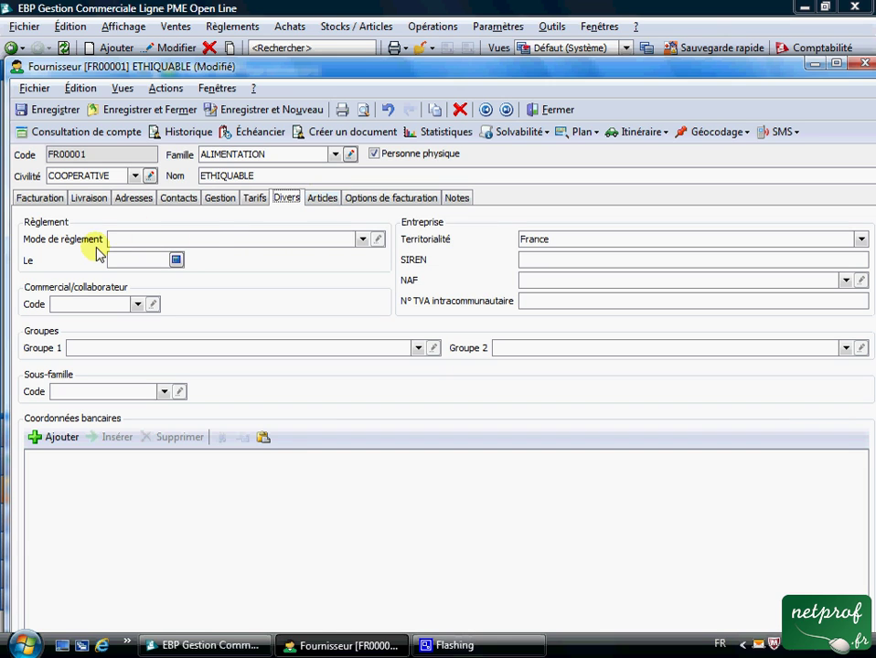
click(360, 239)
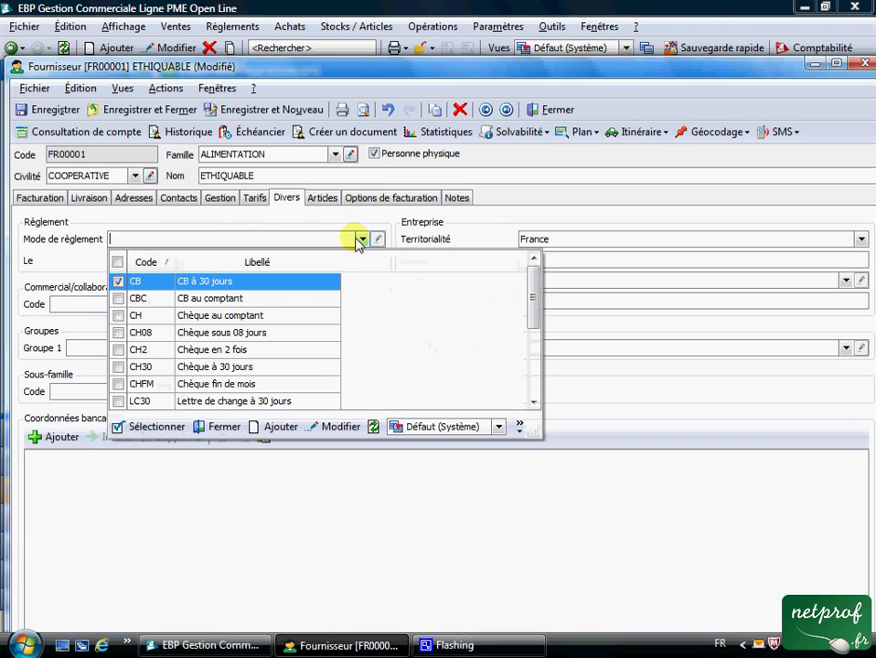
click(237, 402)
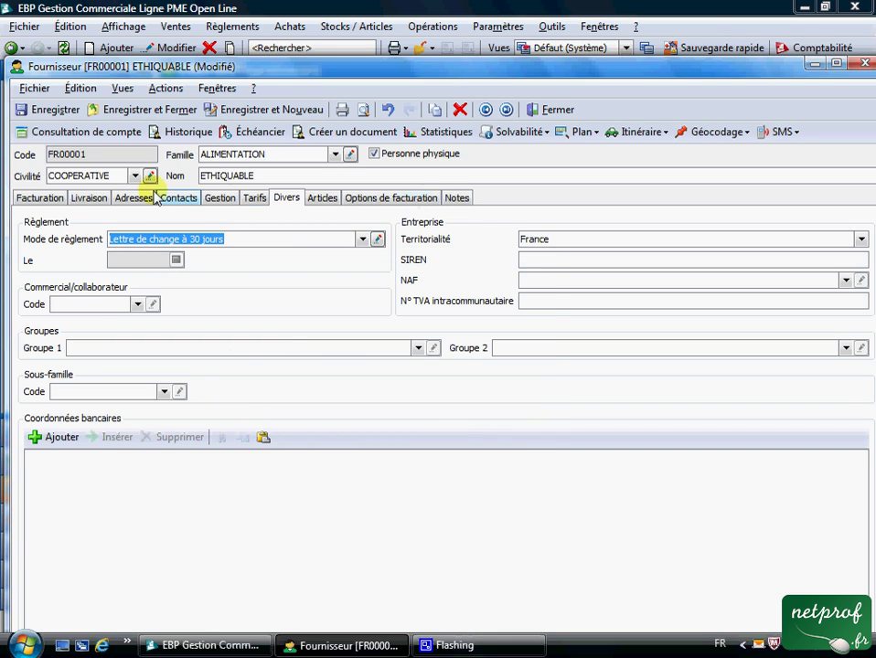
click(50, 200)
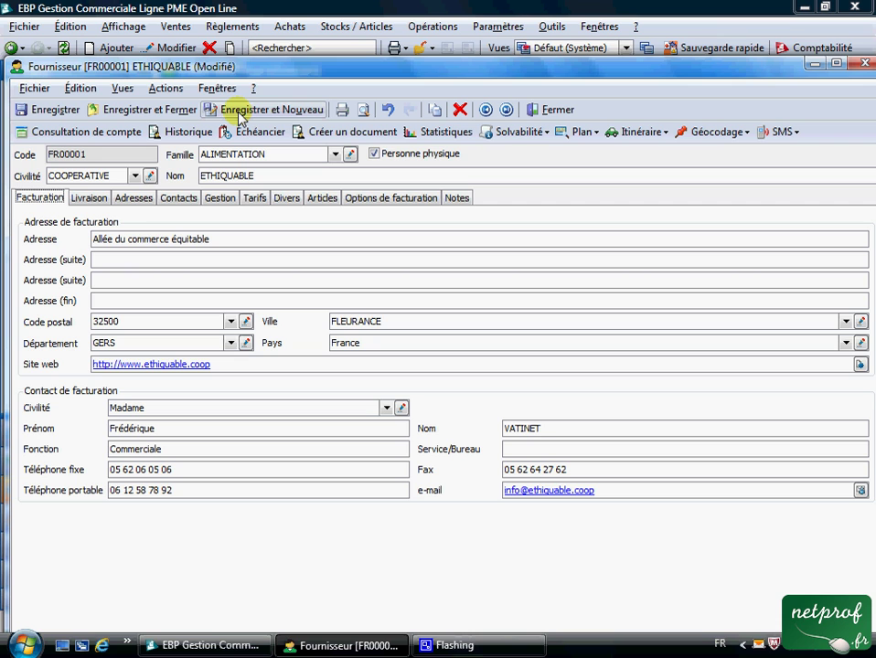
Step: Save and close the ETHIQUABLE record, then check and delete the duplicate ETHIQUABLE supplier that has no contact details
click(110, 113)
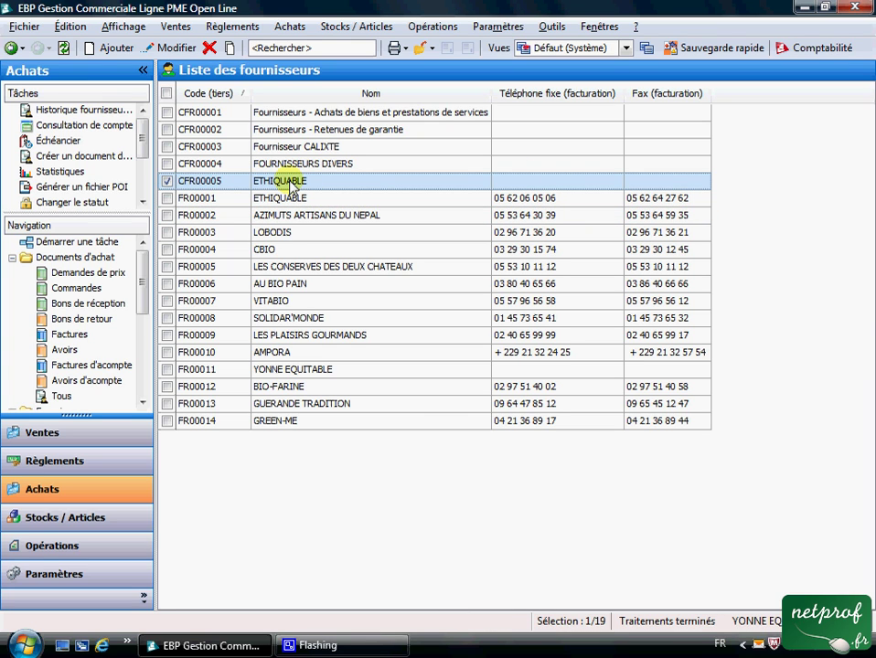
double_click(289, 183)
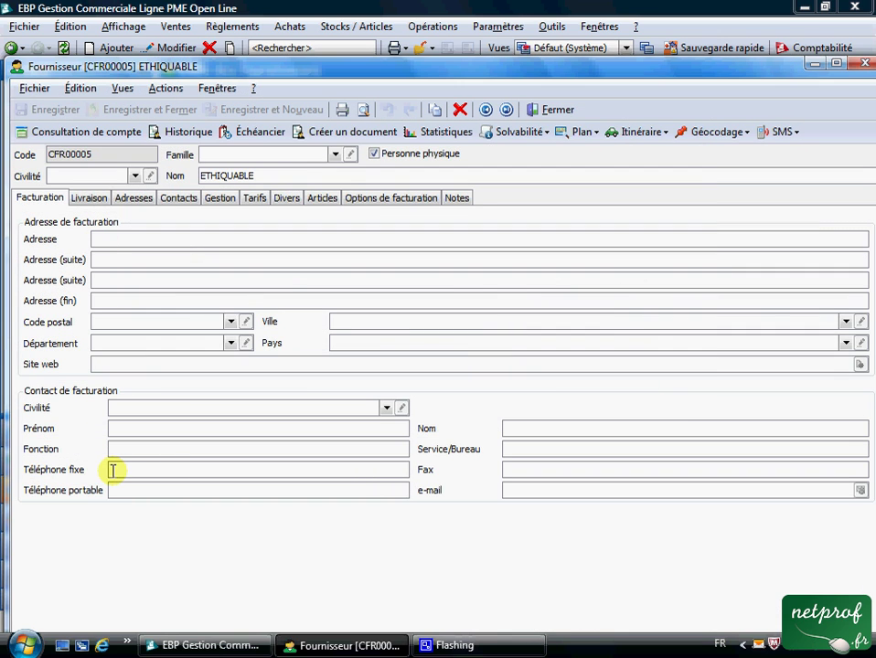
click(553, 110)
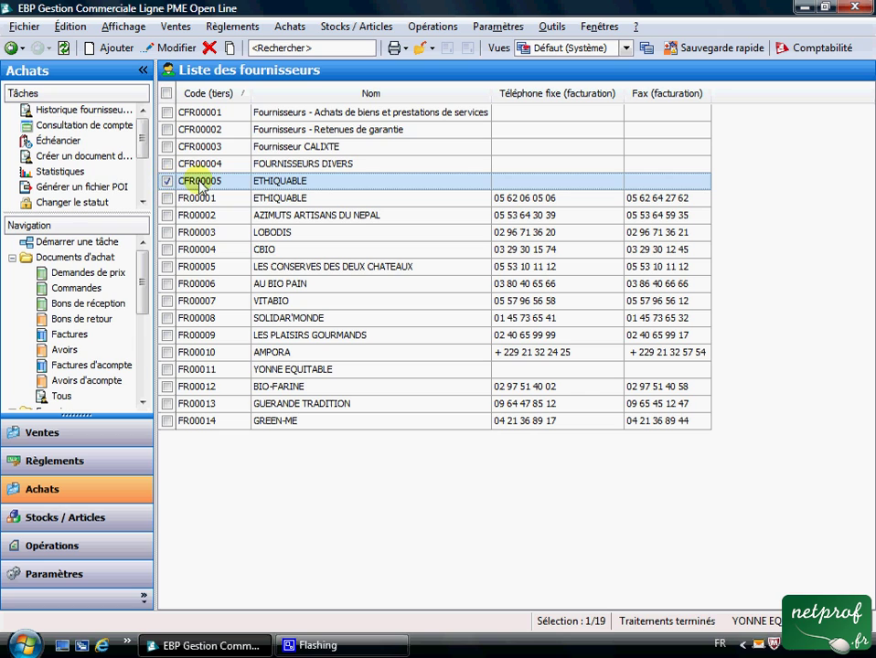
click(209, 49)
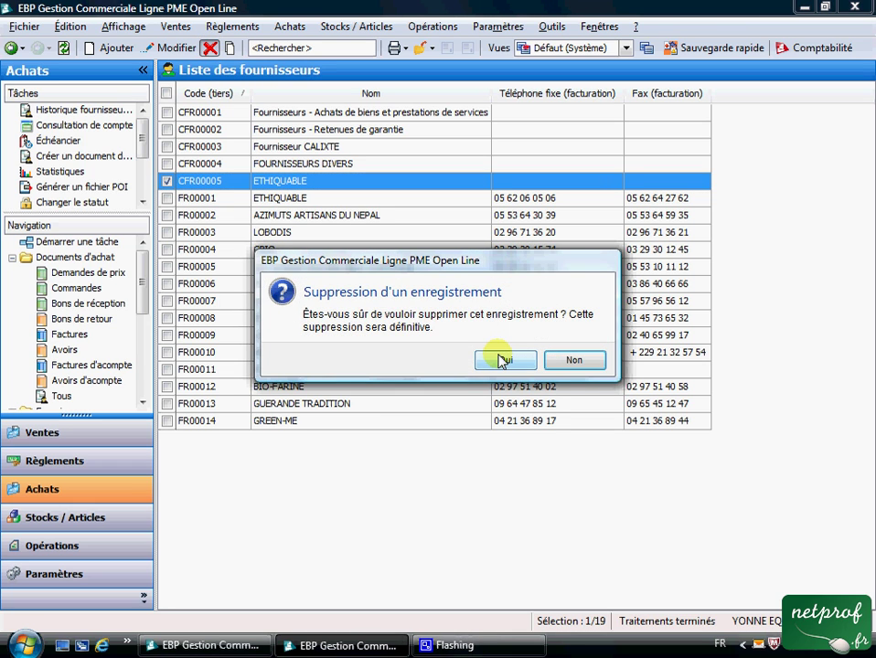
click(502, 362)
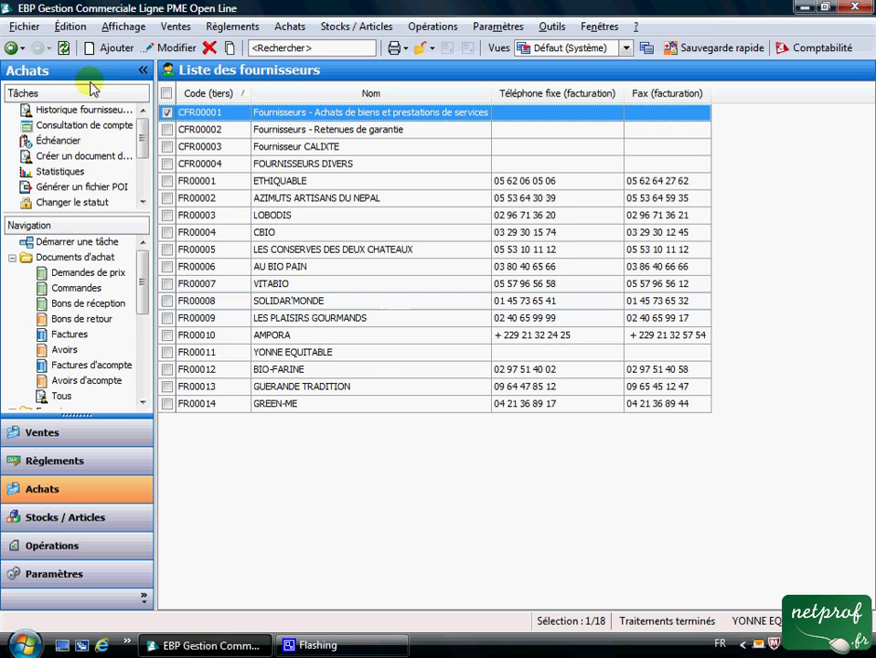
Step: Set the supplier print-out filter to the range from ETHIQUABLE to AZIMUTS ARTISANS DU NEPAL, and close the print window without printing
click(10, 48)
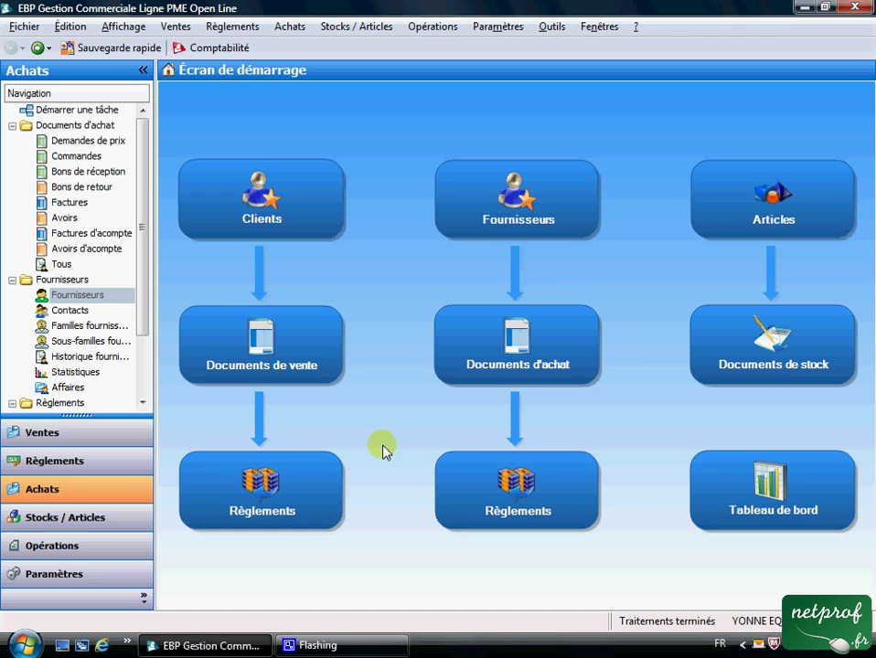
click(298, 32)
mouse_move(319, 125)
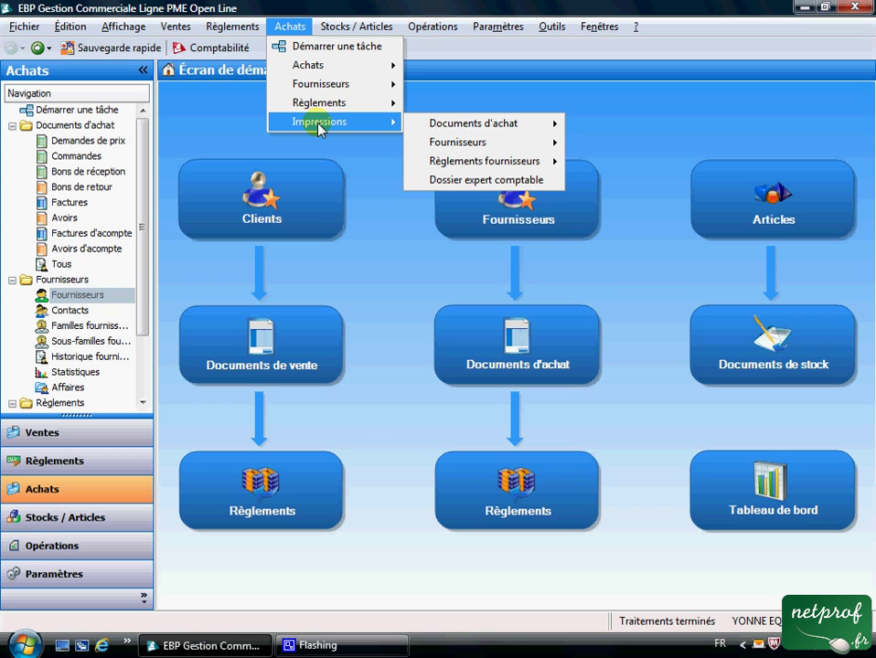
mouse_move(501, 142)
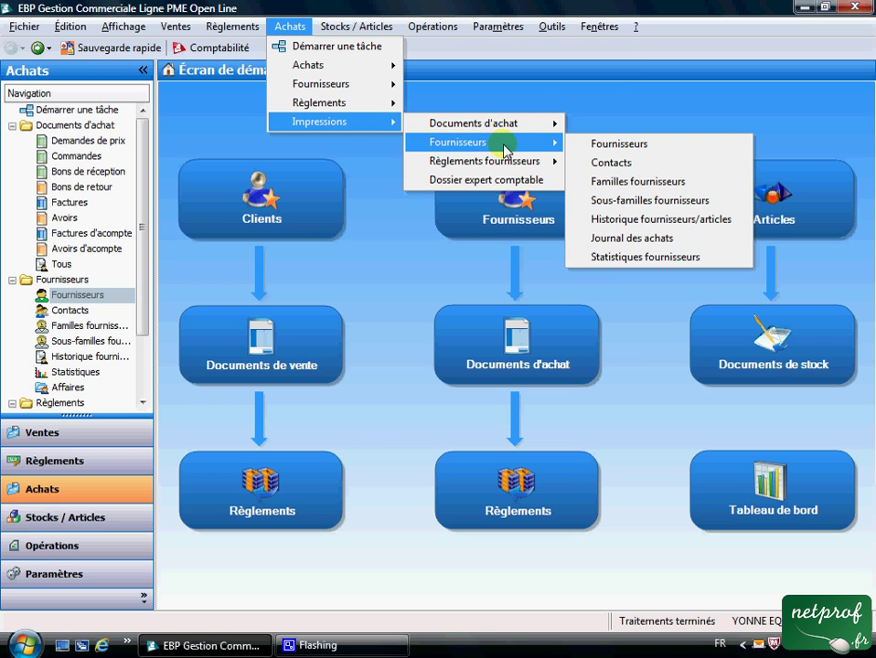
click(626, 146)
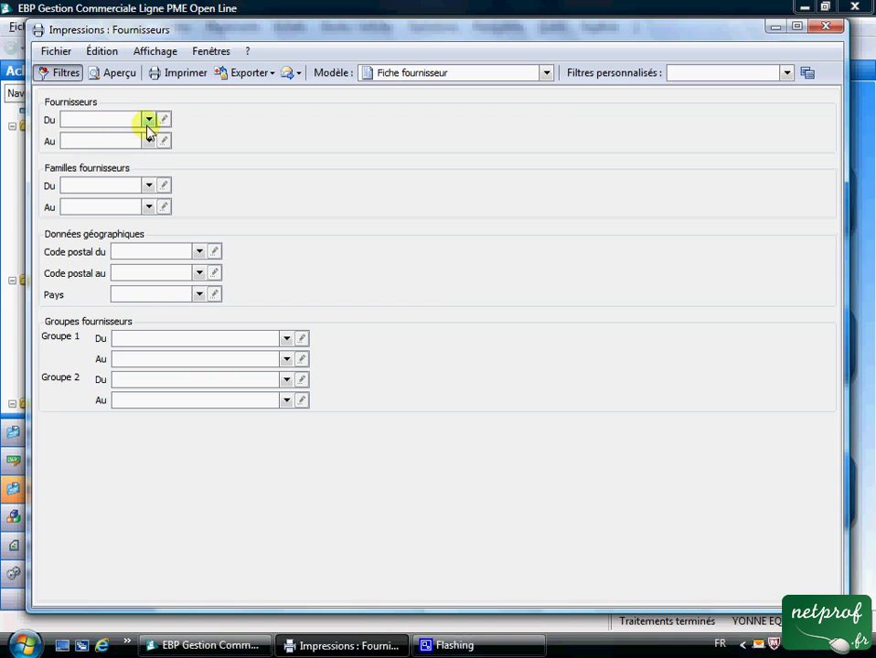
click(147, 122)
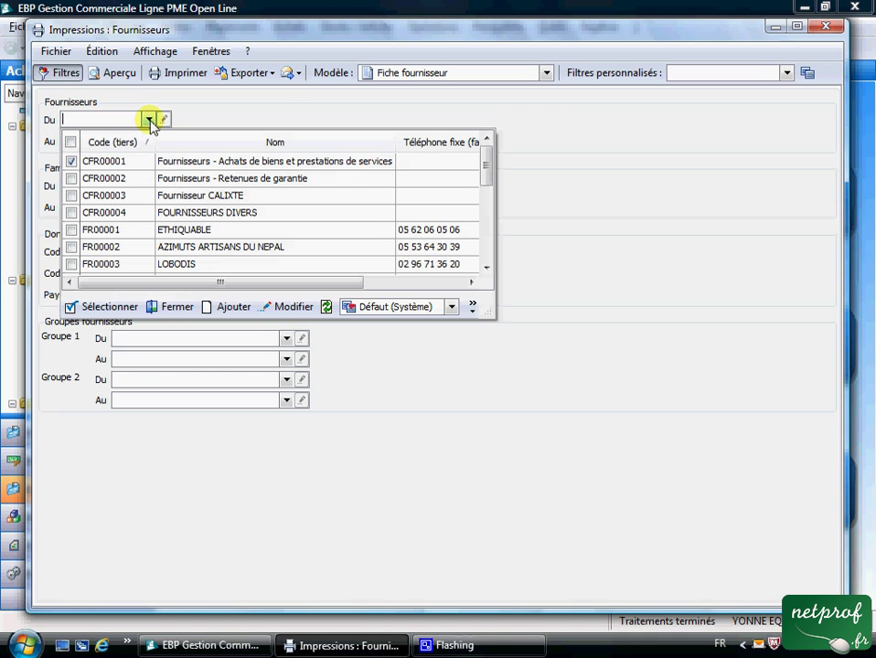
click(166, 230)
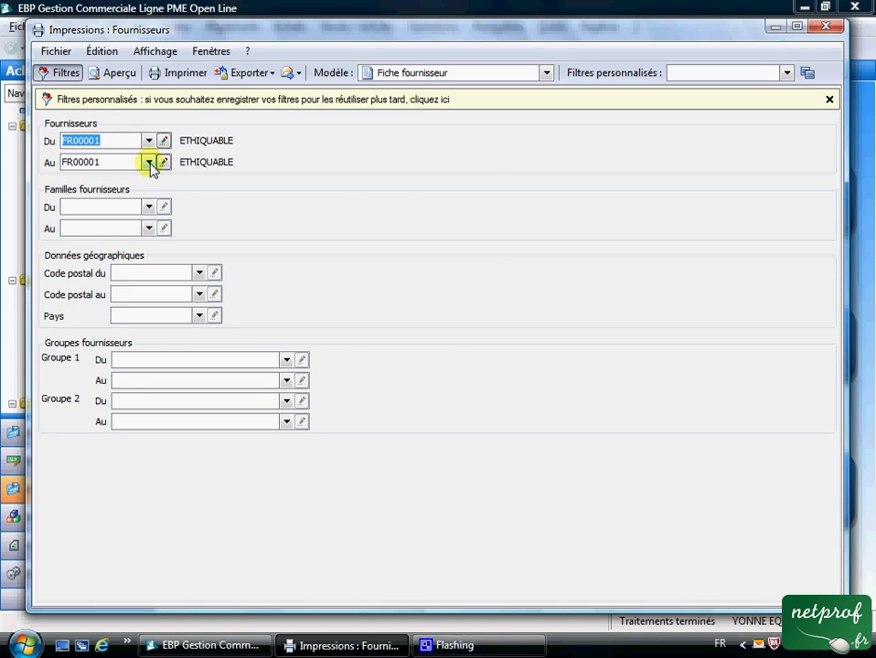
click(149, 162)
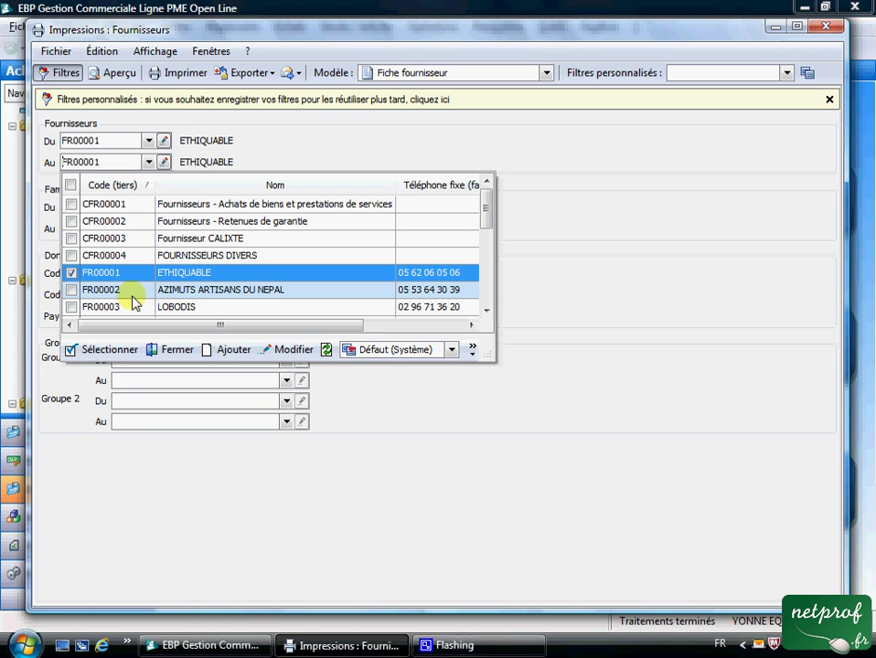
click(70, 289)
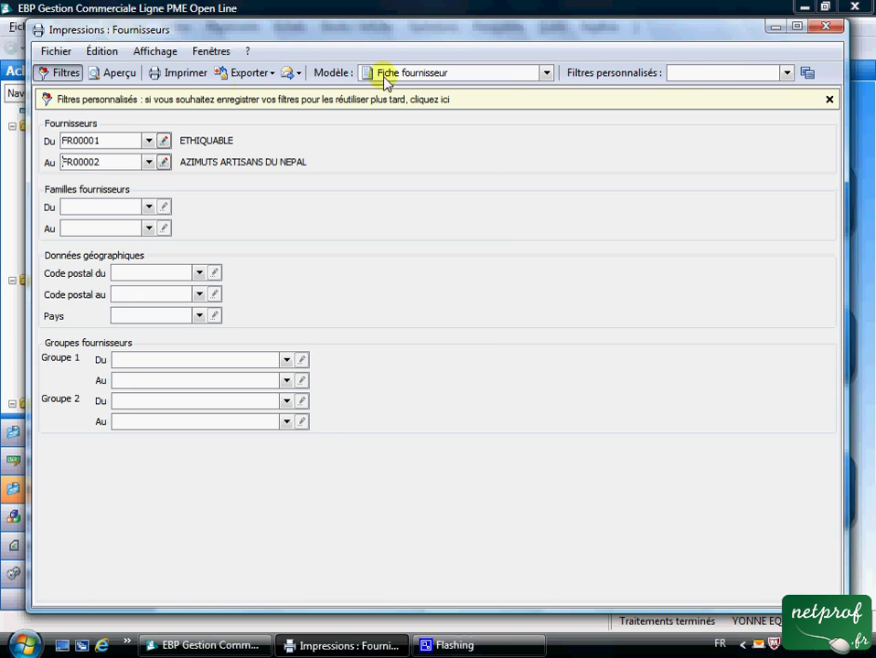
click(827, 26)
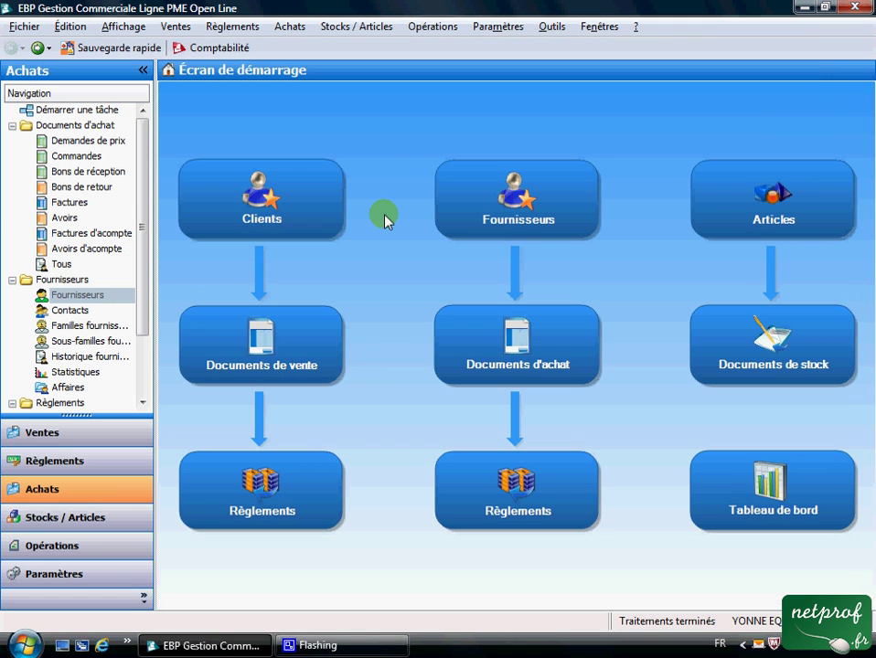
Step: Preview the printed supplier sheet from the ETHIQUABLE record, and return to the start screen
click(512, 197)
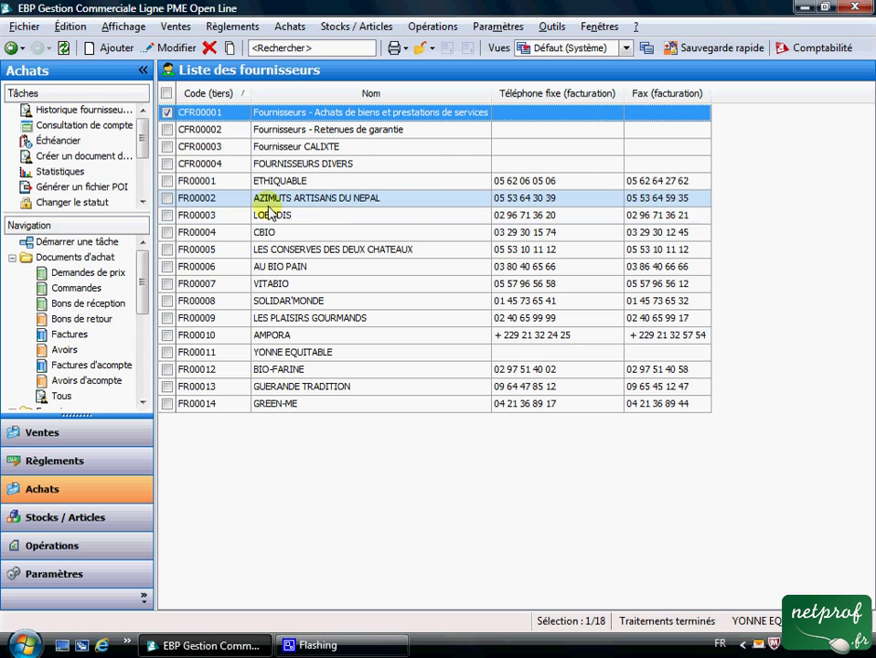
click(275, 188)
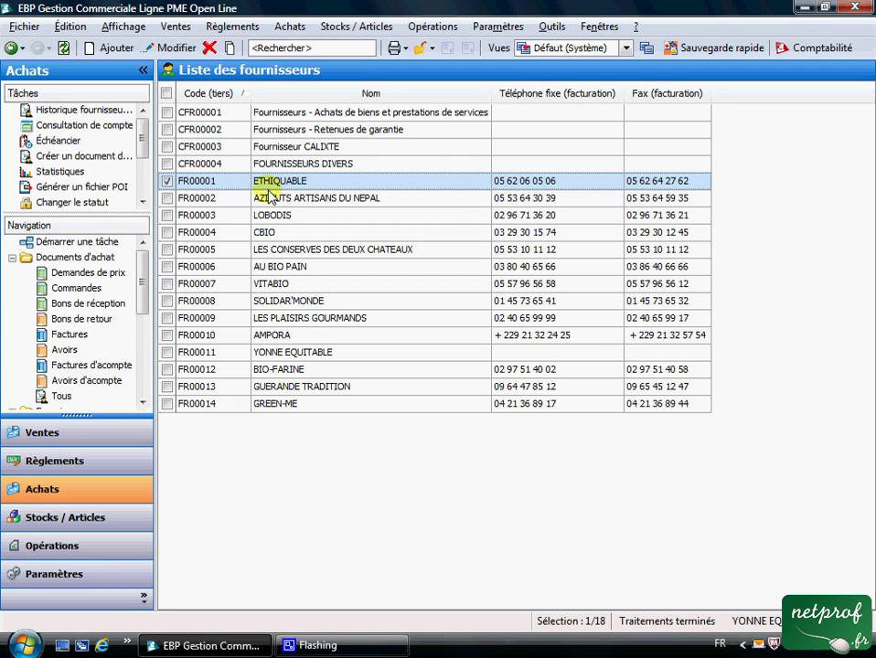
double_click(269, 186)
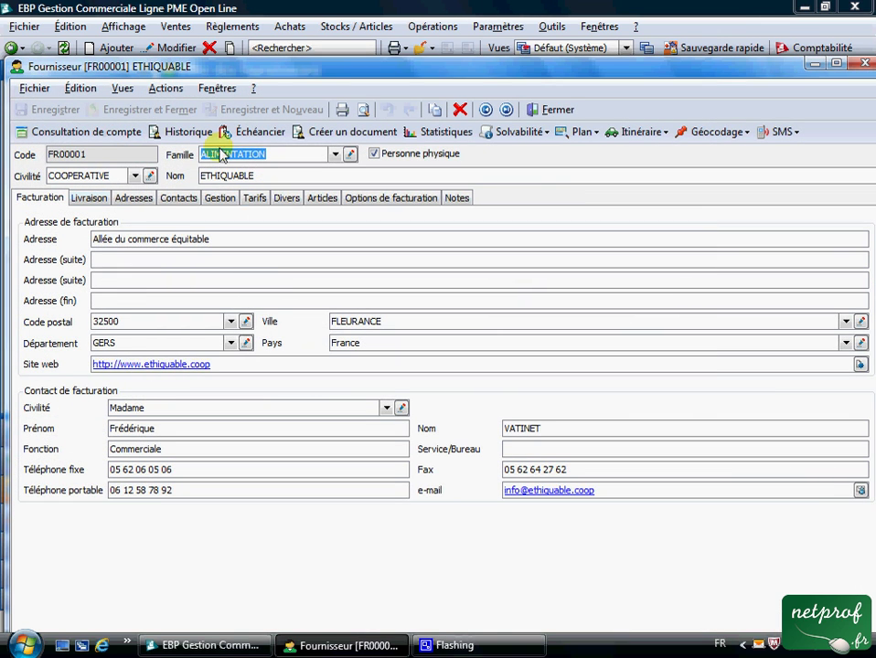
click(365, 110)
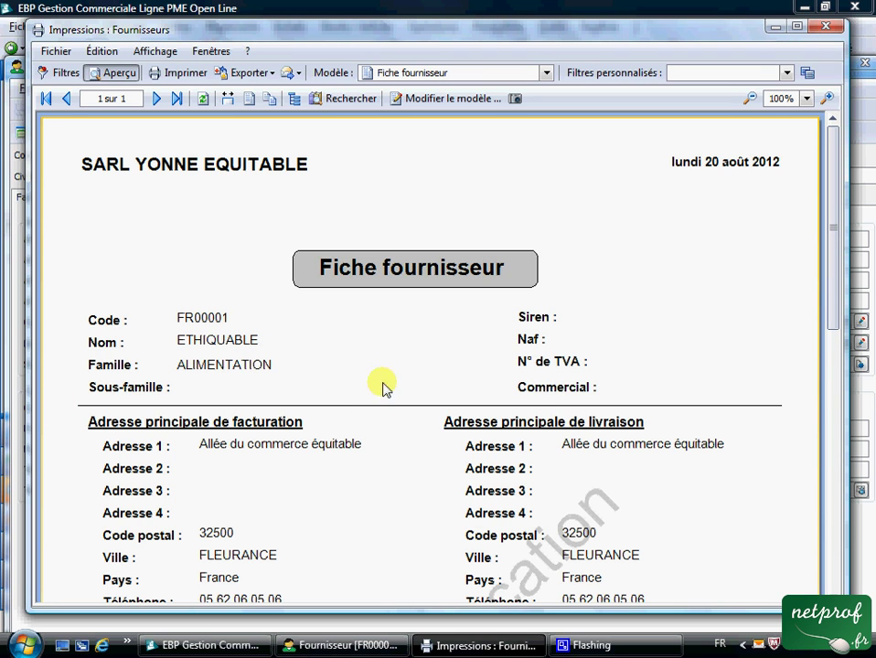
mouse_move(831, 254)
mouse_down()
mouse_move(834, 375)
mouse_move(838, 263)
mouse_up()
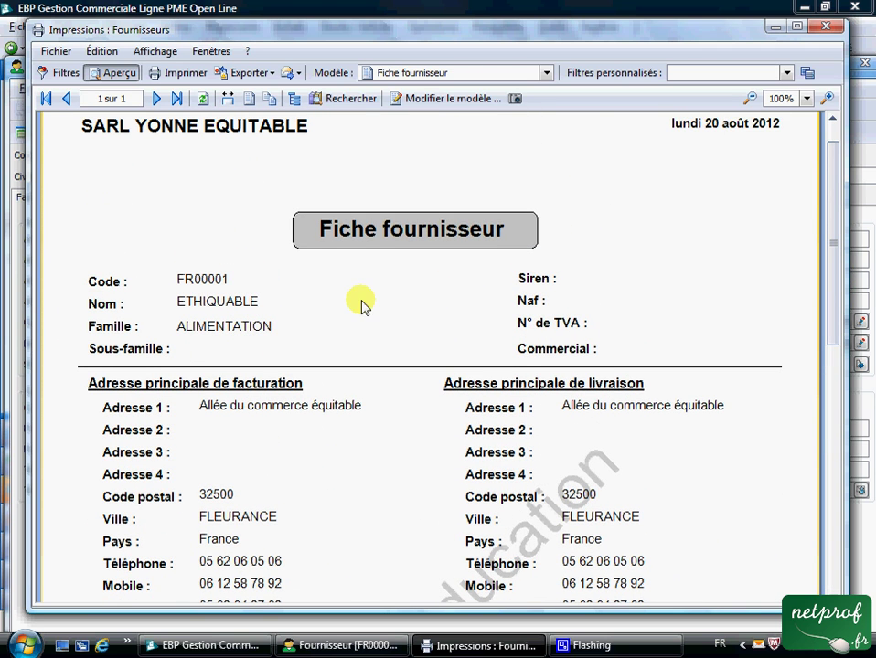
click(827, 26)
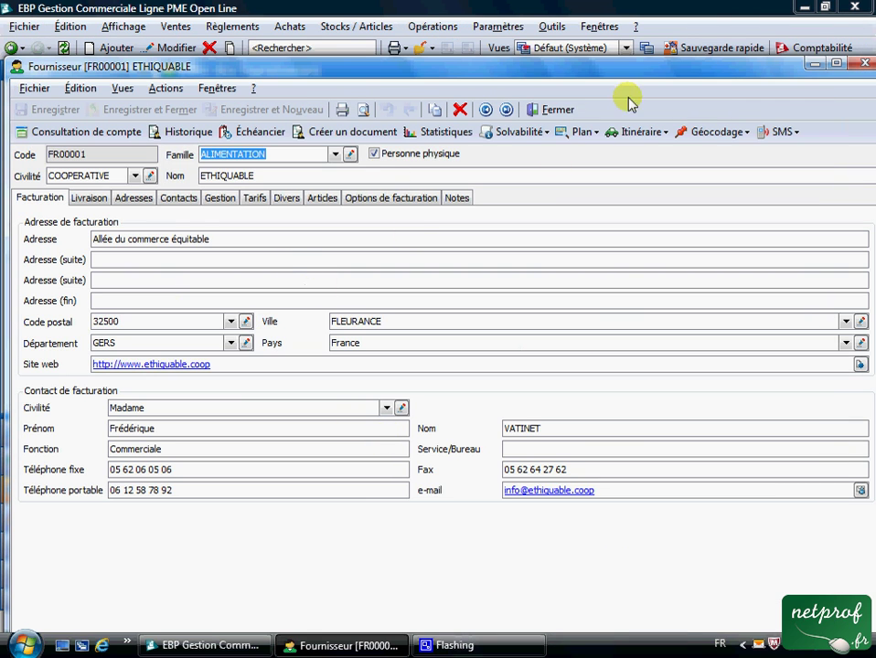
click(556, 109)
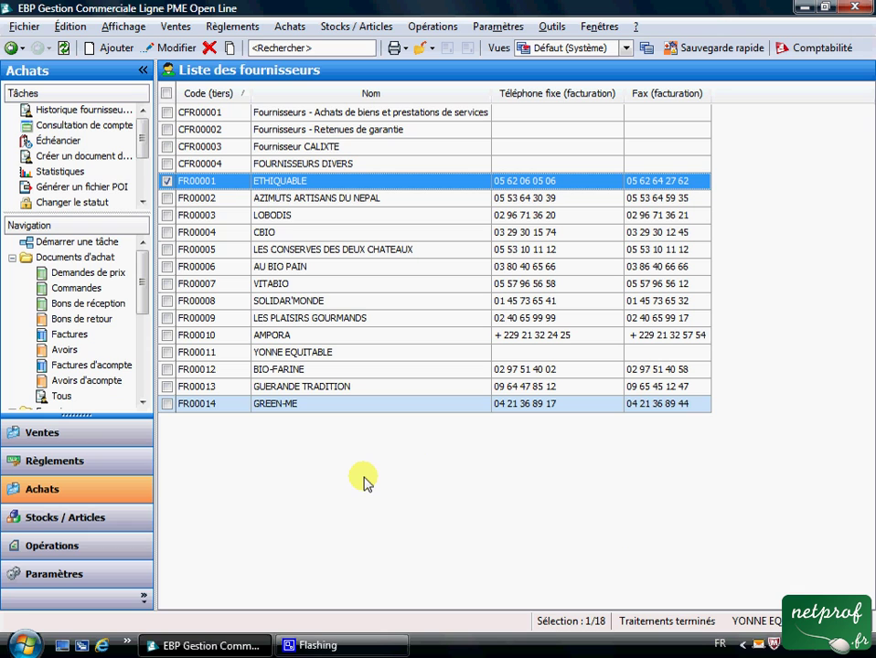
click(10, 48)
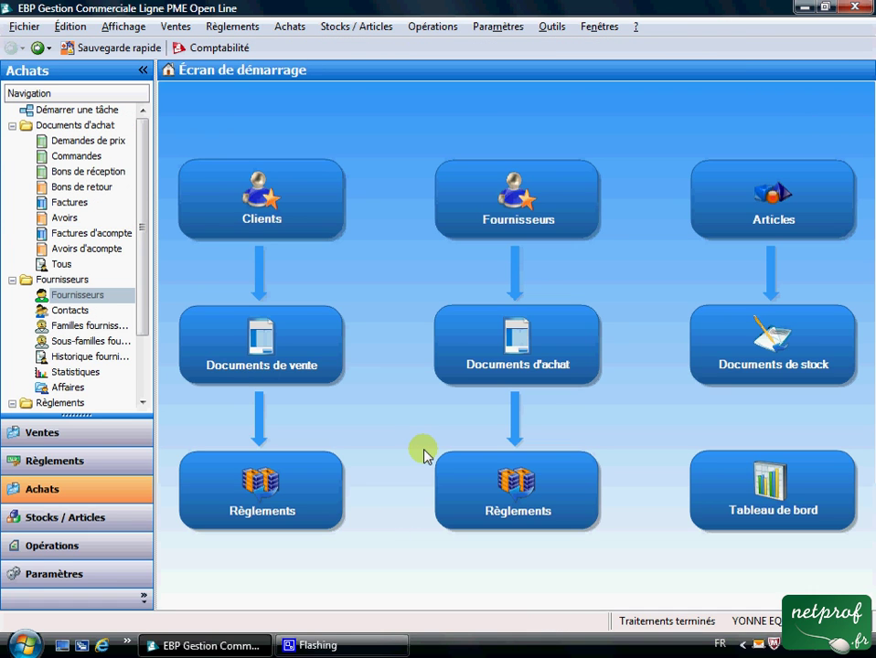